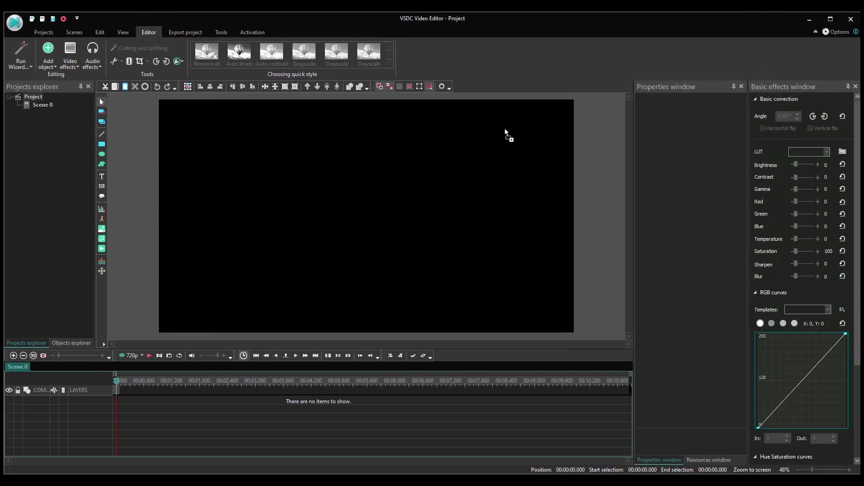
Place eye.mp4 in the scene and move the playback position to 00:00:04.666, where the eye is open.
left_click(342, 235)
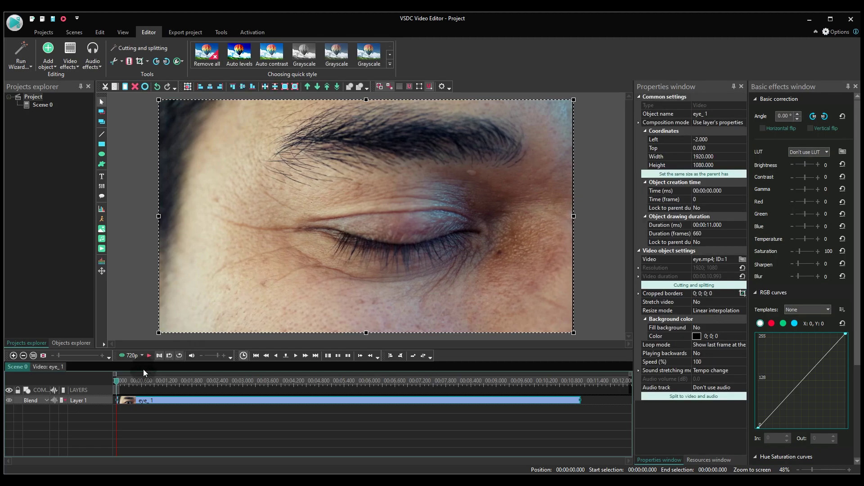
left_click_drag(120, 383, 140, 382)
left_click(288, 173)
key("space")
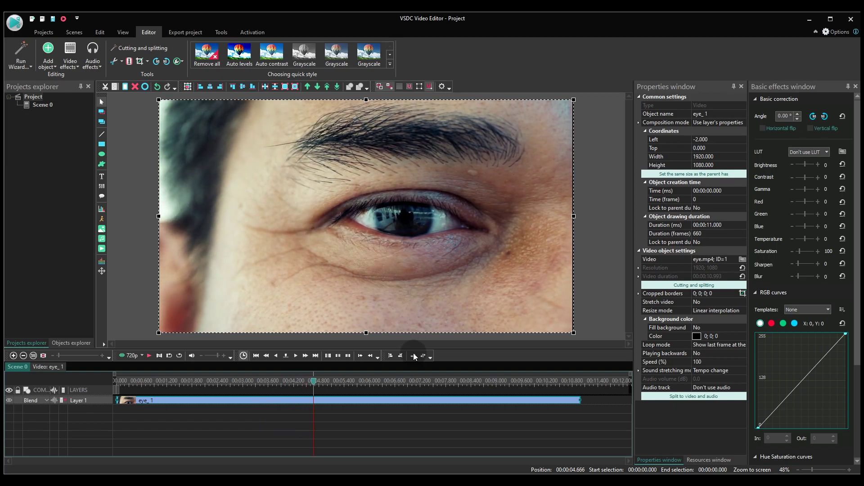
Inside the eye_1 clip, add an ellipse from the cursor position and fit it over the iris at about 279 × 279 px.
double_click(400, 401)
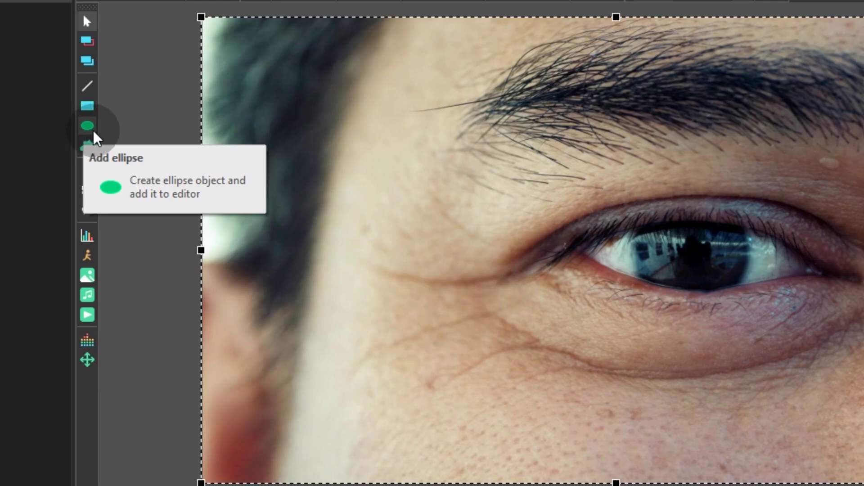
left_click(88, 127)
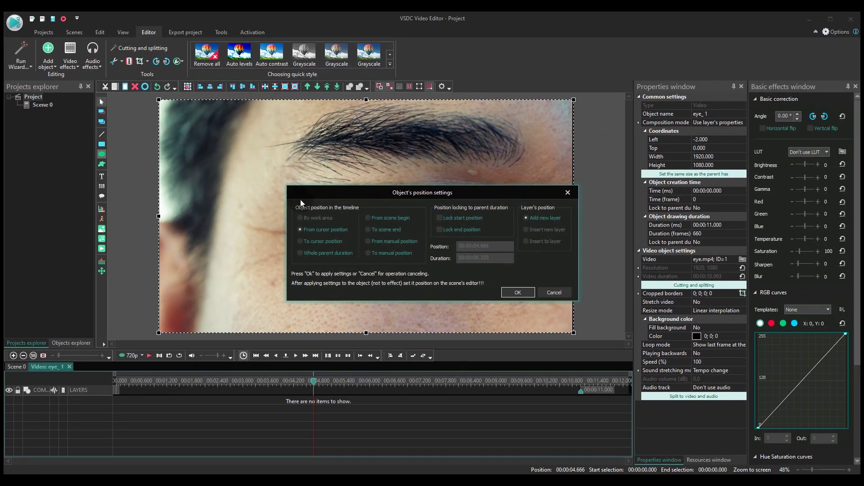
left_click(518, 291)
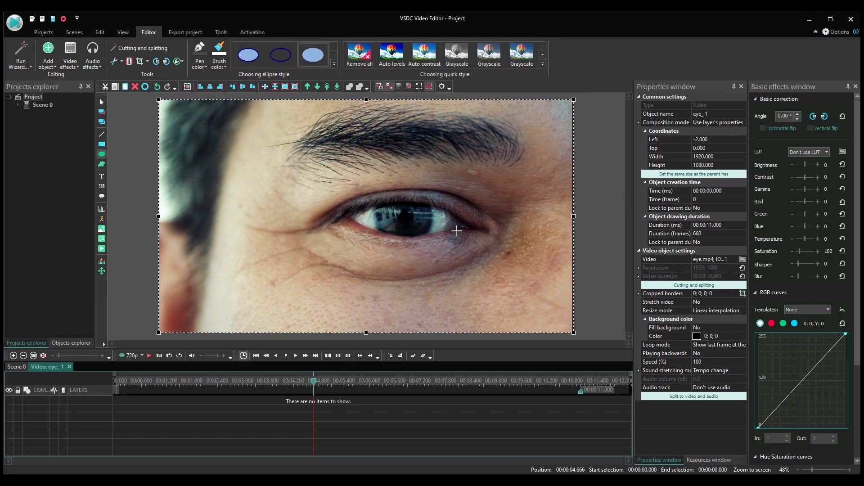
left_click(370, 183)
left_click_drag(369, 182, 408, 231)
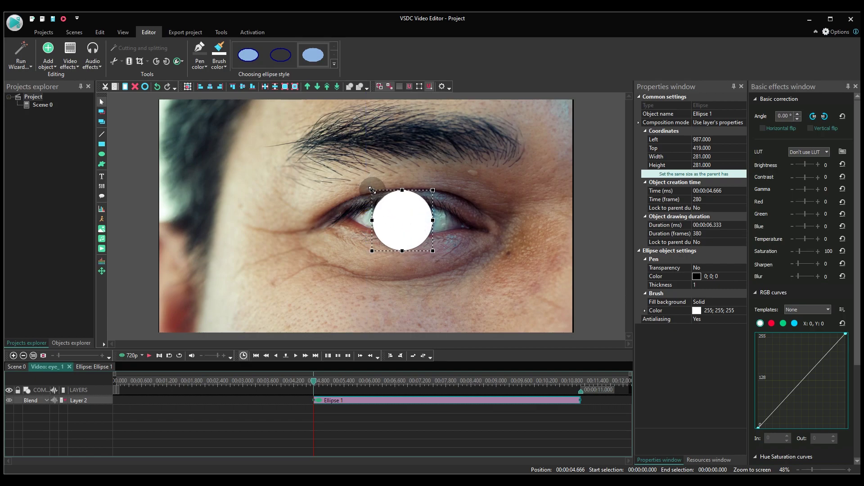
left_click_drag(371, 188, 411, 209)
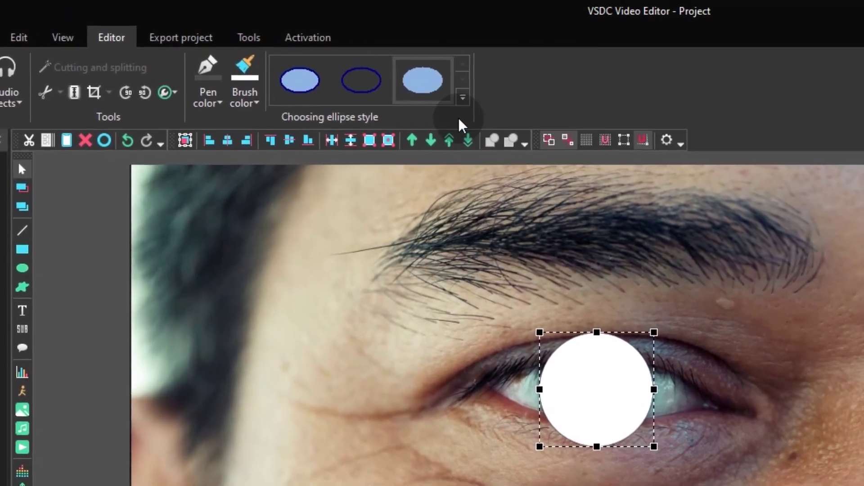
Give the iris ellipse the style without an outline and set its brush color to black.
left_click(333, 59)
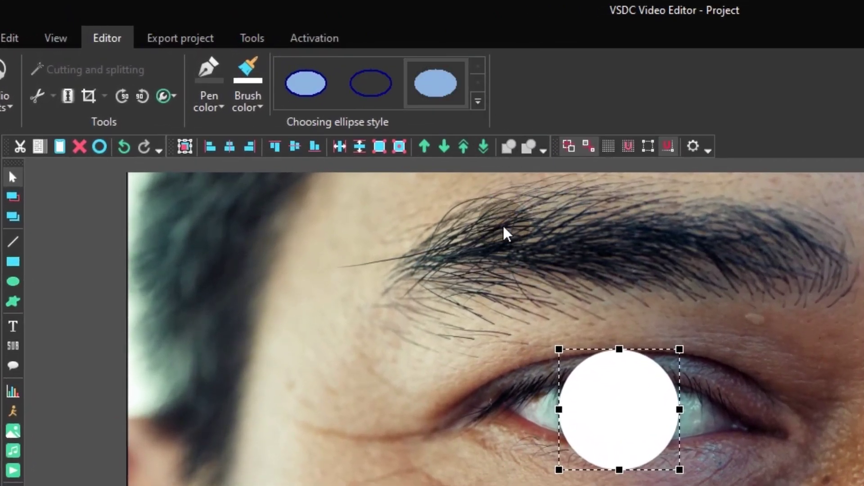
left_click(261, 107)
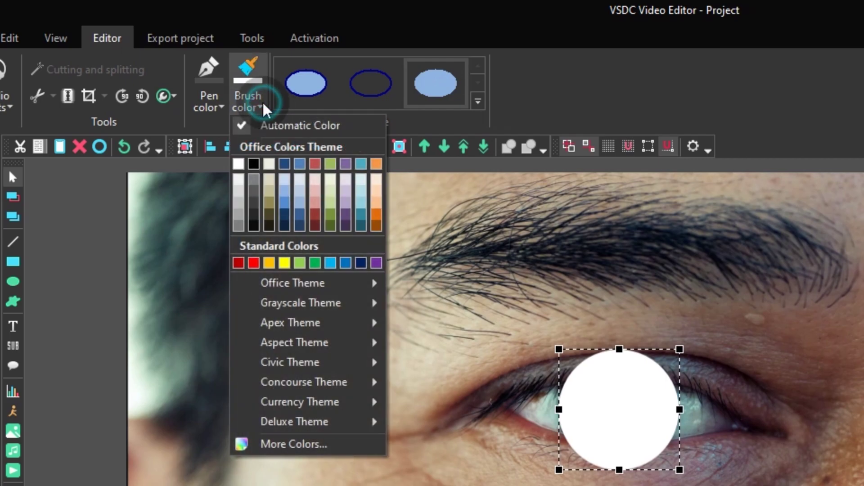
left_click(254, 164)
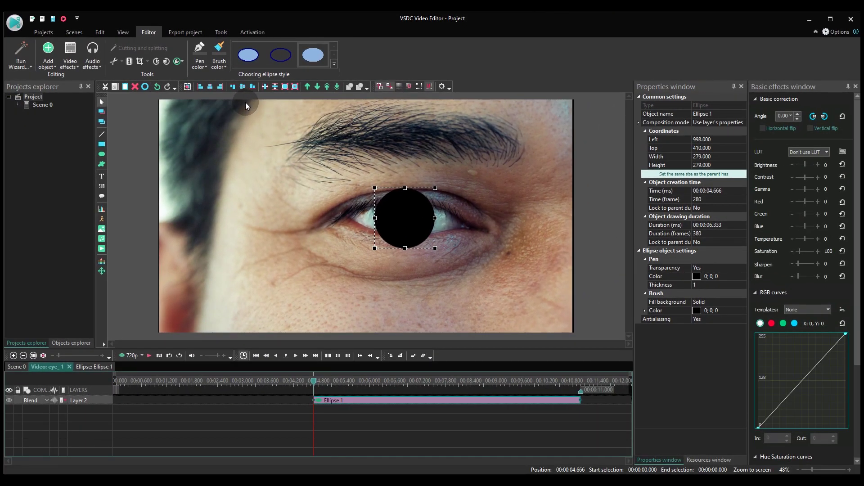
Apply a Gaussian blur inside the iris ellipse for the whole parent duration.
double_click(377, 401)
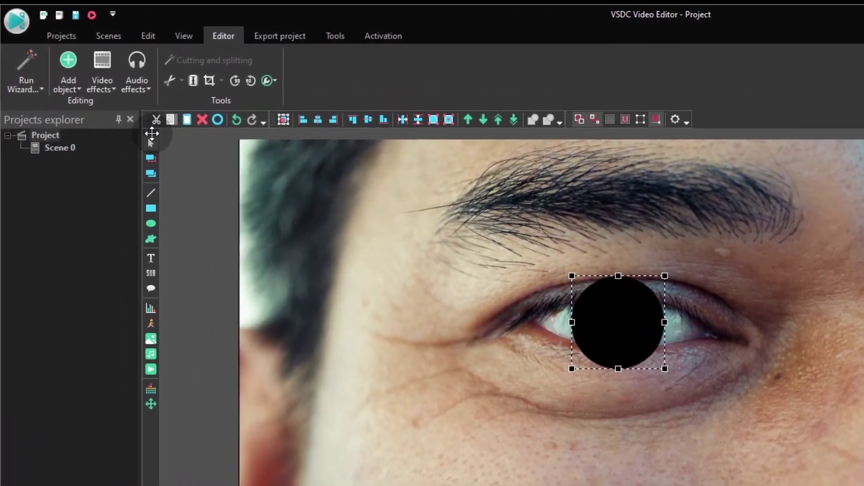
left_click(102, 85)
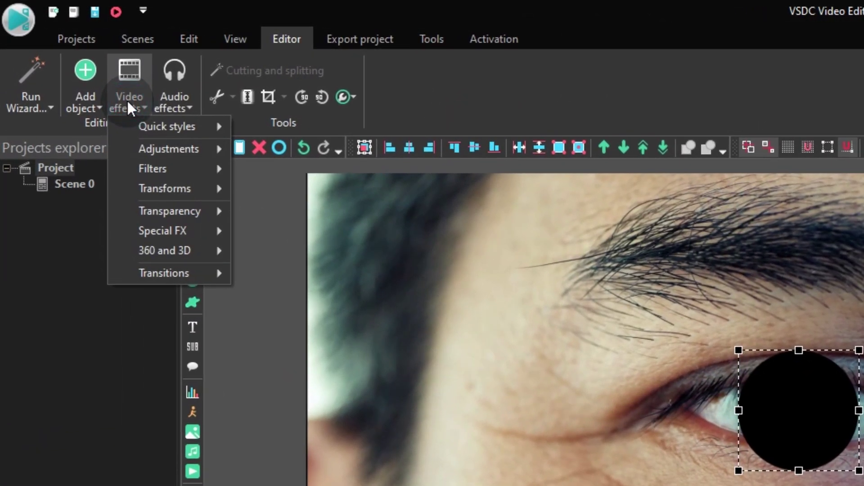
left_click(165, 167)
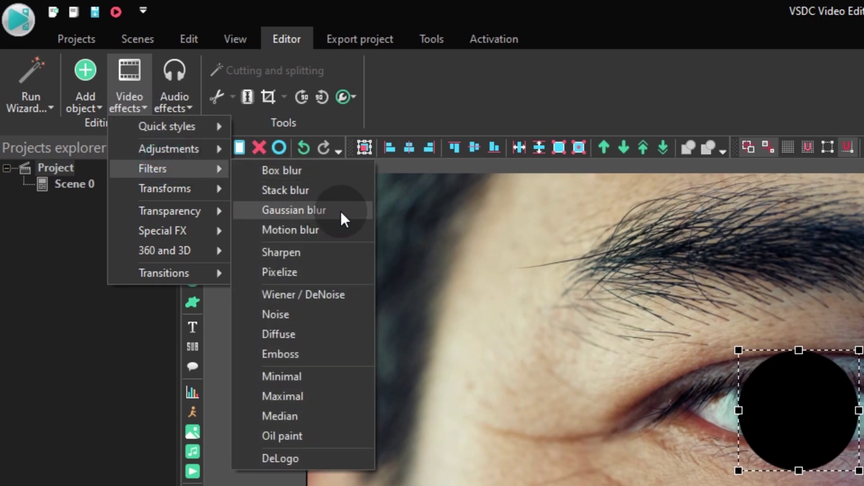
left_click(317, 216)
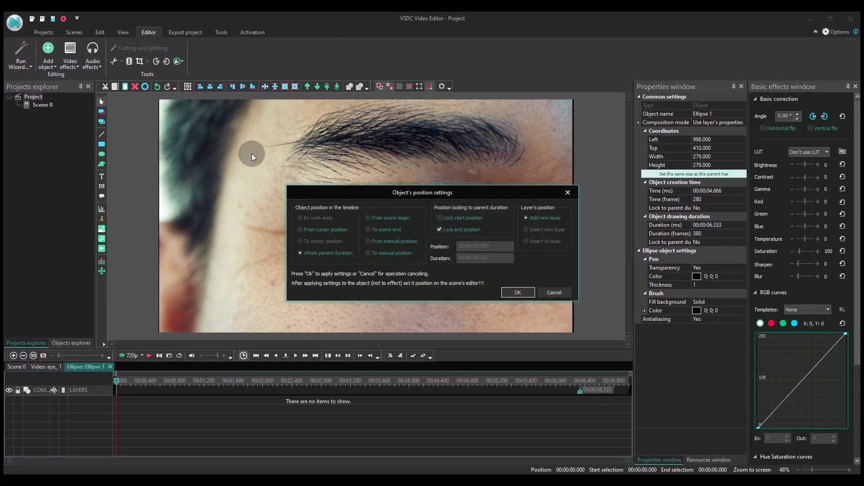
left_click(514, 293)
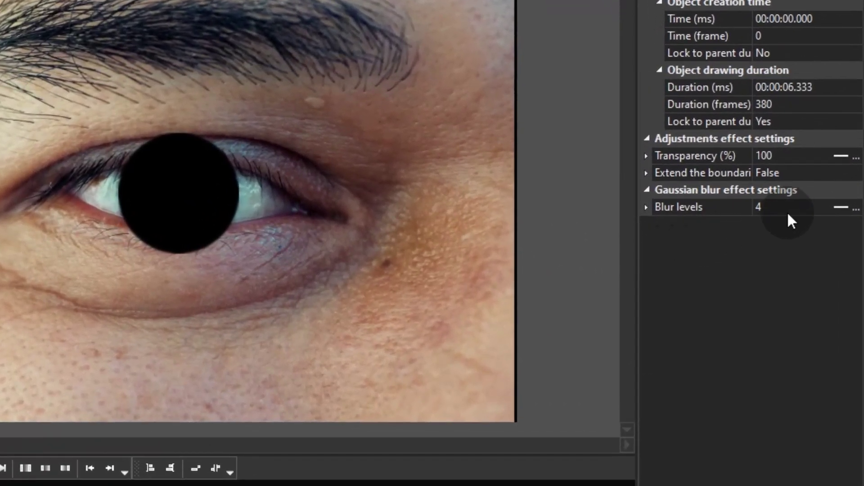
Set the Gaussian blur's blur levels to 10 and its boundary extension to True.
left_click(788, 214)
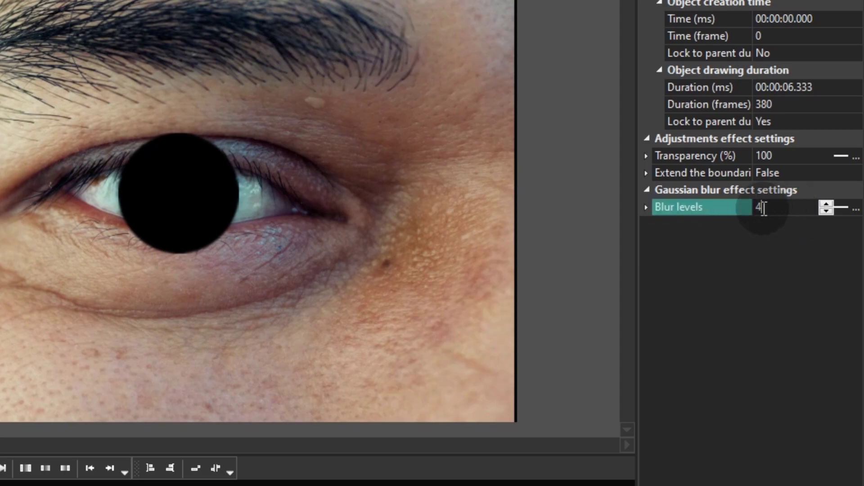
type("10")
left_click(710, 207)
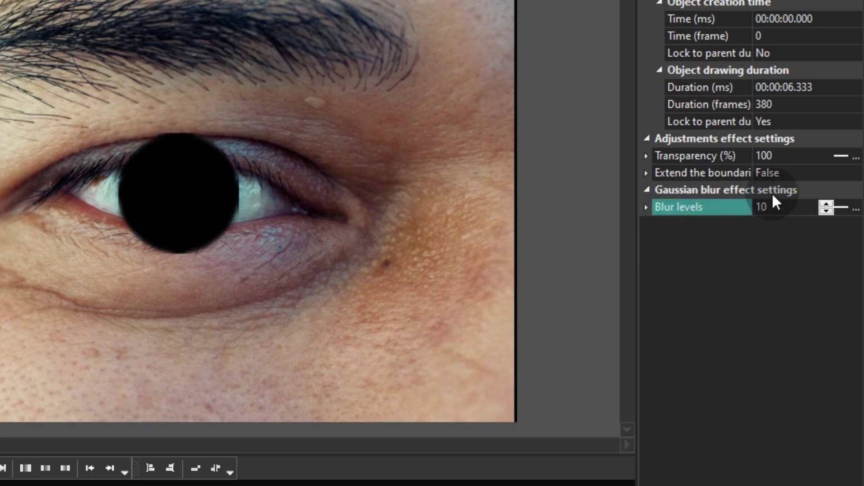
left_click(820, 176)
left_click(857, 174)
left_click(849, 191)
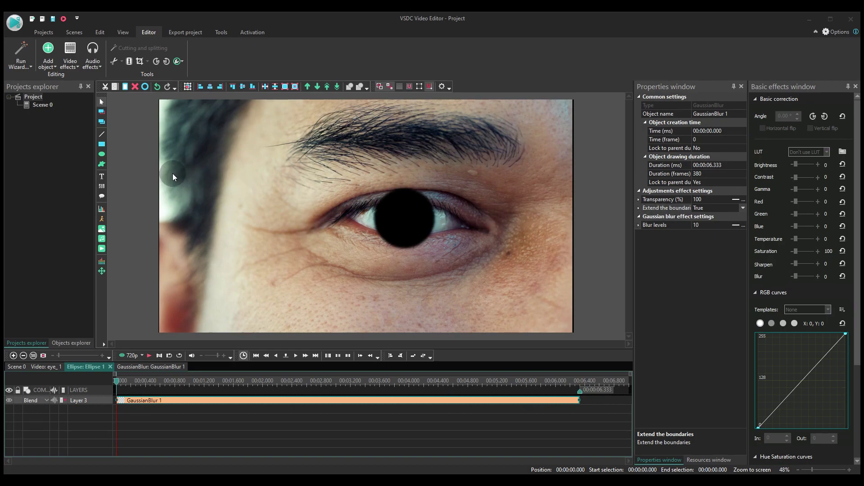
Draw a second ellipse about 544 × 166 px across the eye opening, from the cursor position on a new inserted layer.
left_click(103, 155)
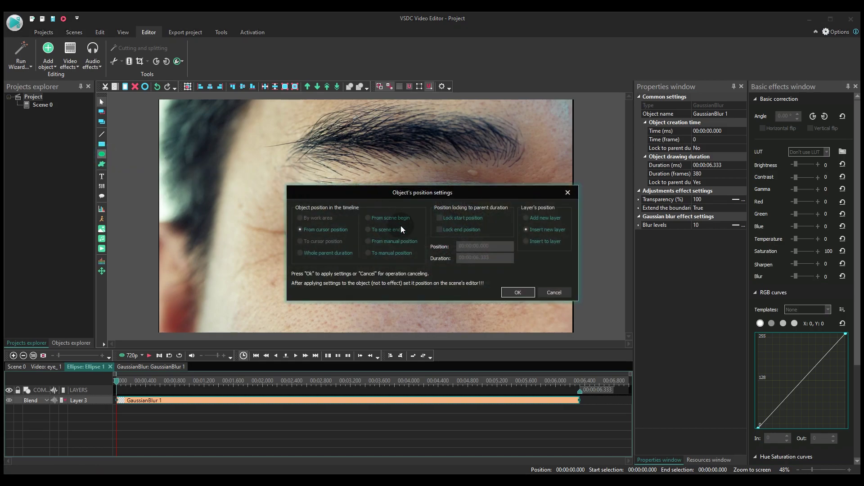
left_click(518, 293)
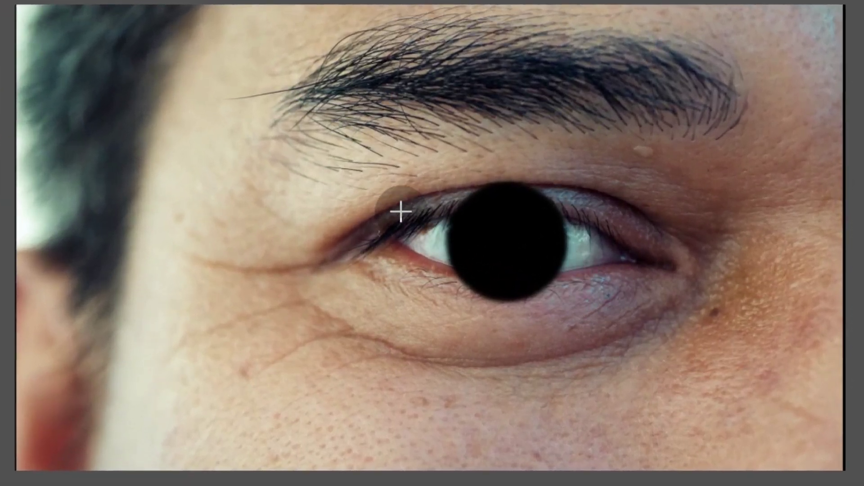
left_click_drag(387, 207, 623, 276)
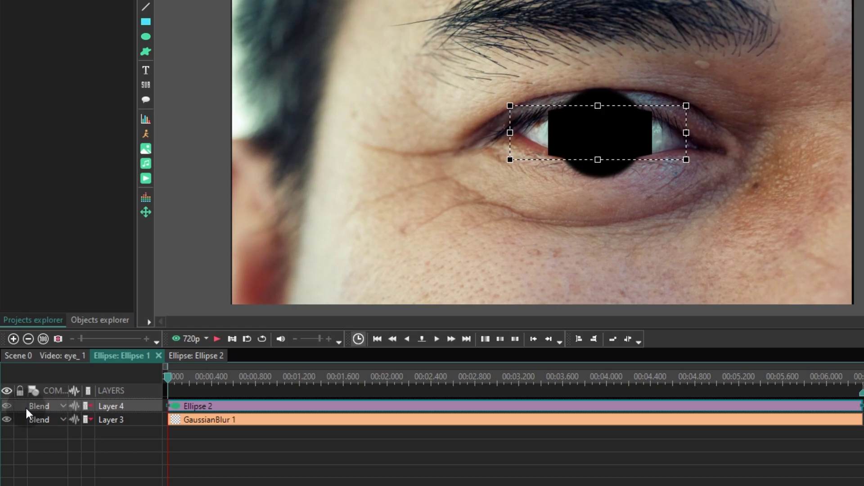
Set the second ellipse's layer to Inverted mask and fit the ellipse to the eyelids at about 456 × 164 px.
left_click(65, 407)
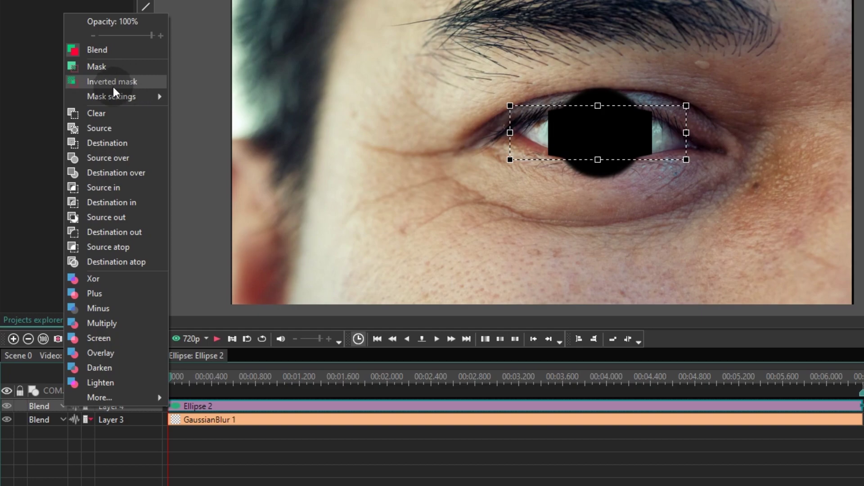
left_click(144, 83)
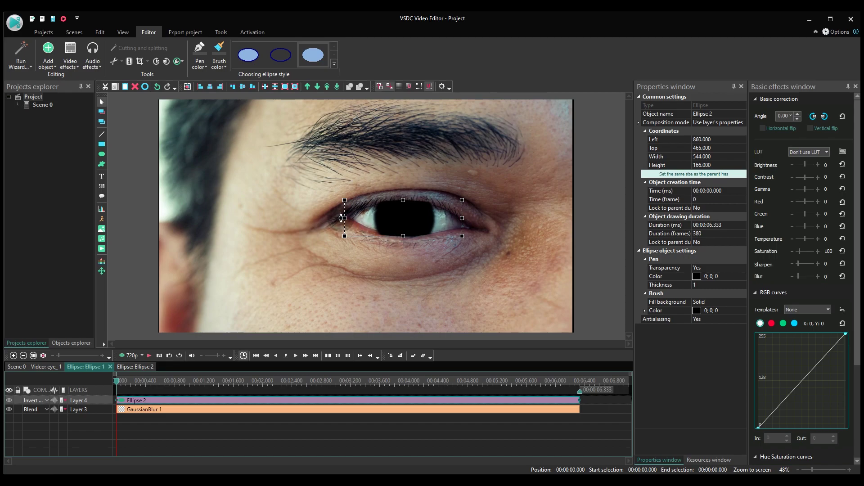
left_click_drag(345, 217, 360, 216)
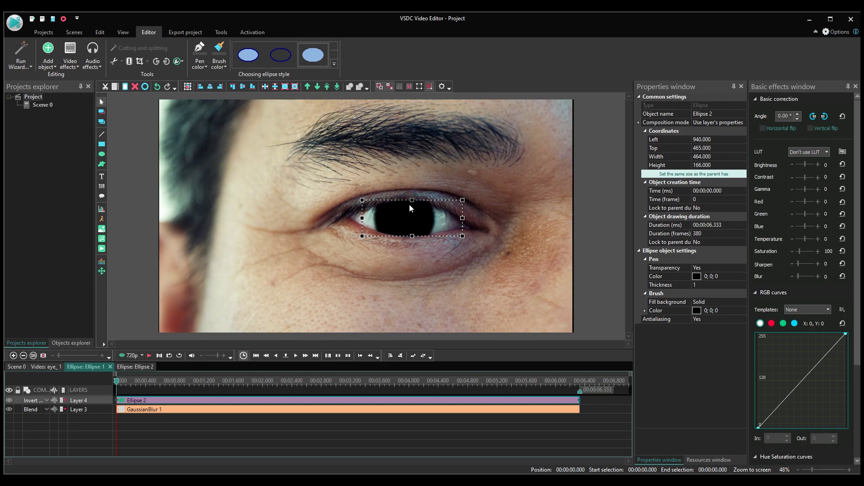
left_click_drag(412, 199, 414, 201)
left_click_drag(463, 217, 460, 217)
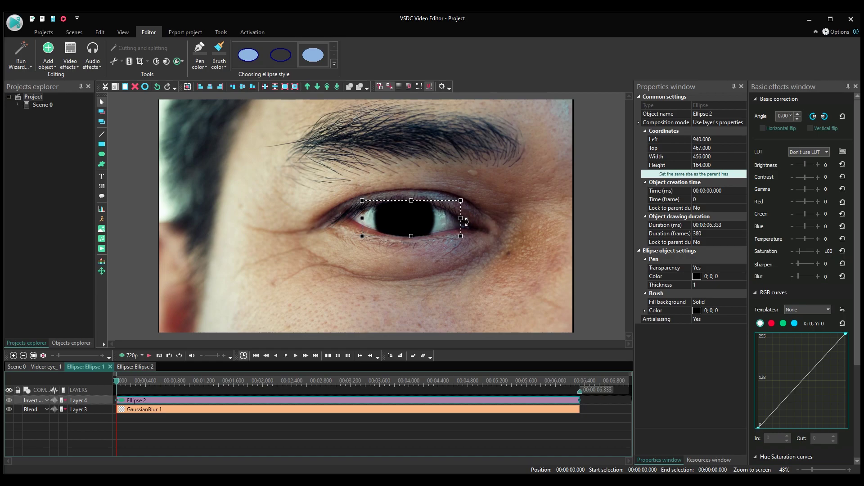
left_click(598, 200)
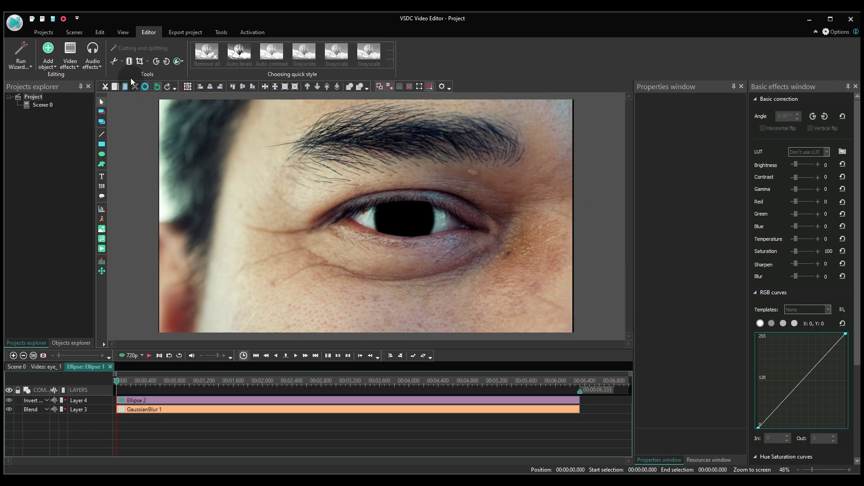
Add a Fade In effect from the scene begin inside the iris ellipse and play it back.
left_click(74, 66)
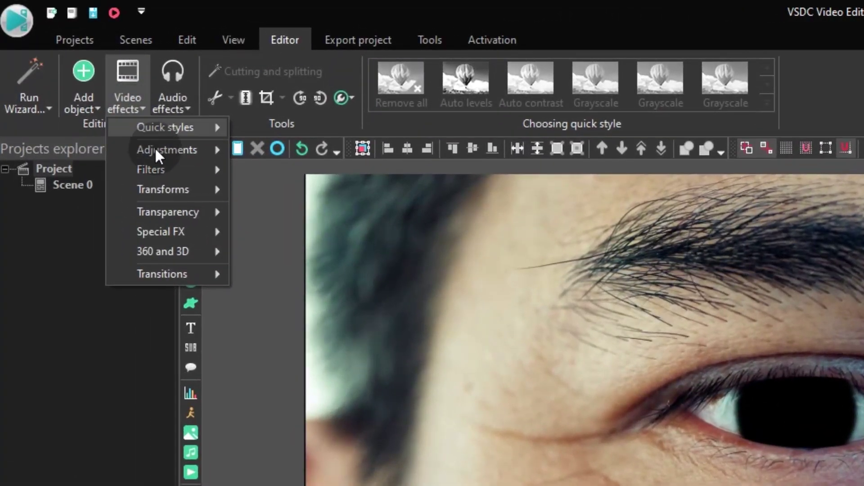
left_click(172, 208)
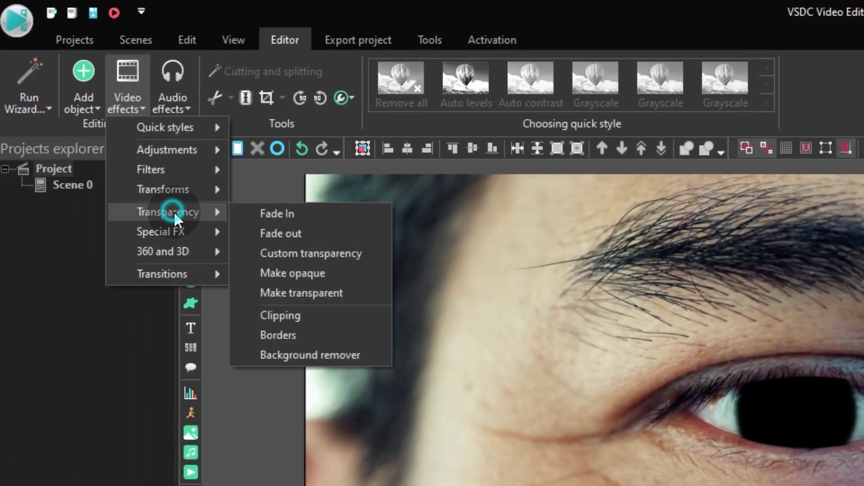
left_click(300, 218)
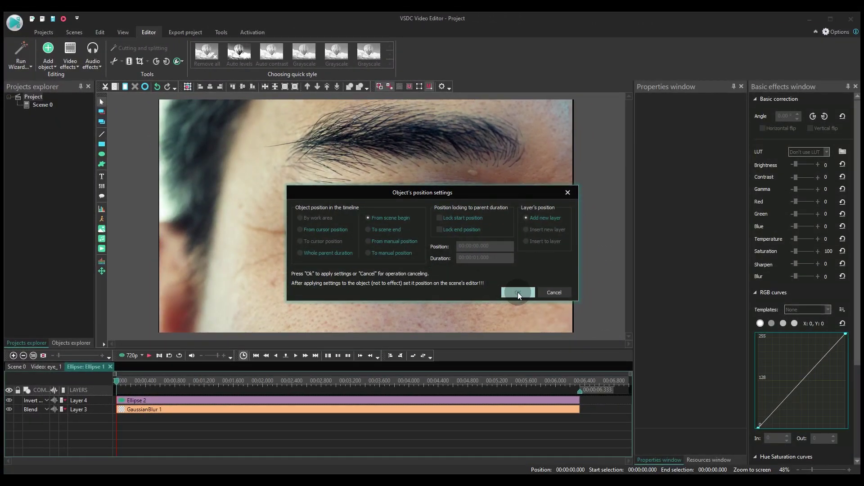
left_click(518, 293)
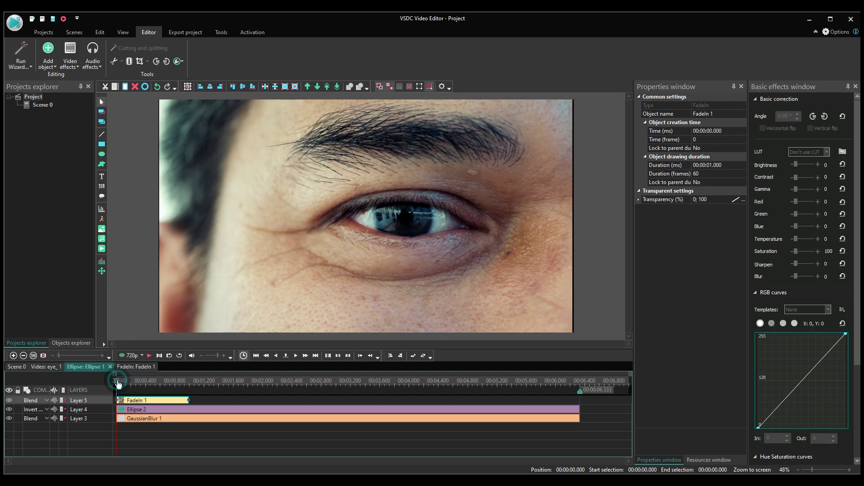
key("space")
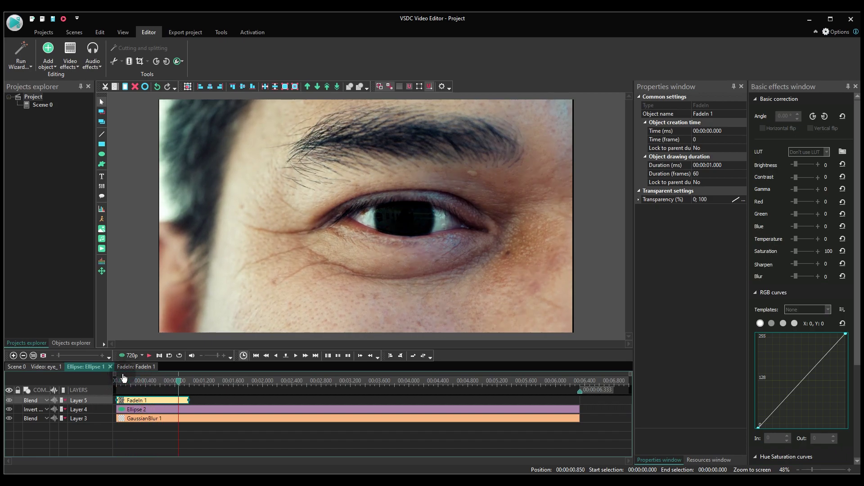
Return to the eye_1 clip's timeline and set the composition mode of the iris ellipse's layer to Mask.
left_click(53, 367)
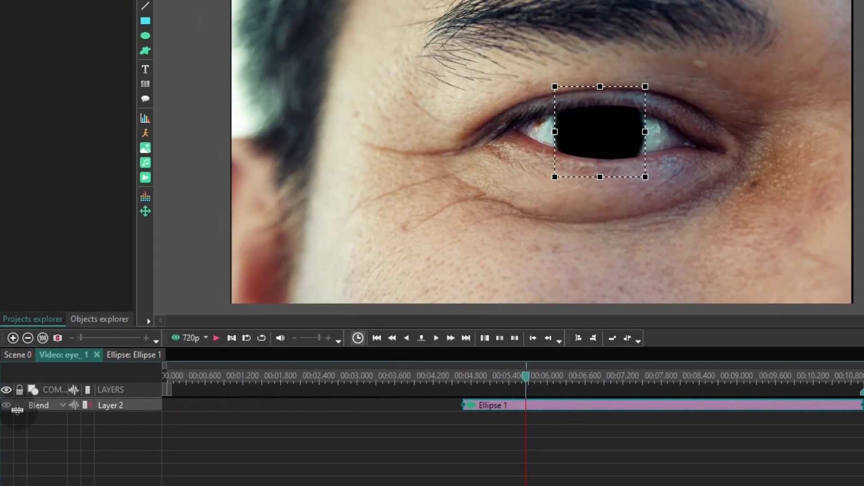
left_click(63, 409)
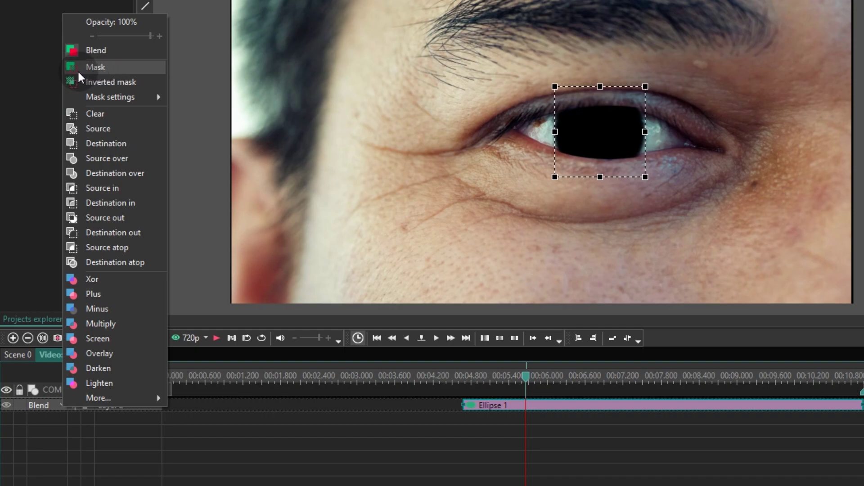
left_click(113, 68)
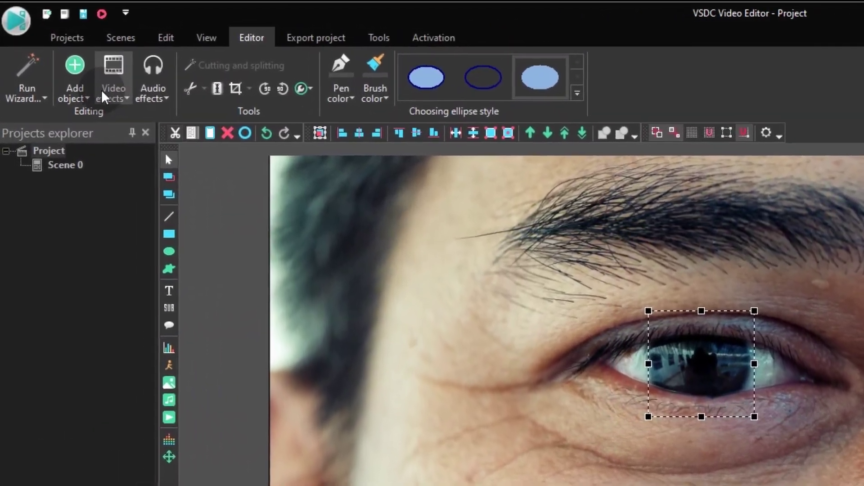
Apply a Crop effect to the eye_1 sprite instead of the selected ellipse, from the cursor position on a new inserted layer.
left_click(99, 72)
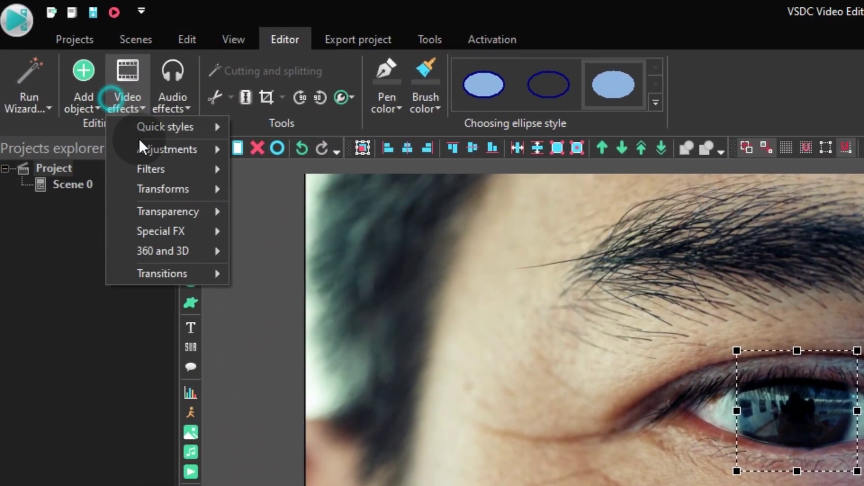
left_click(128, 150)
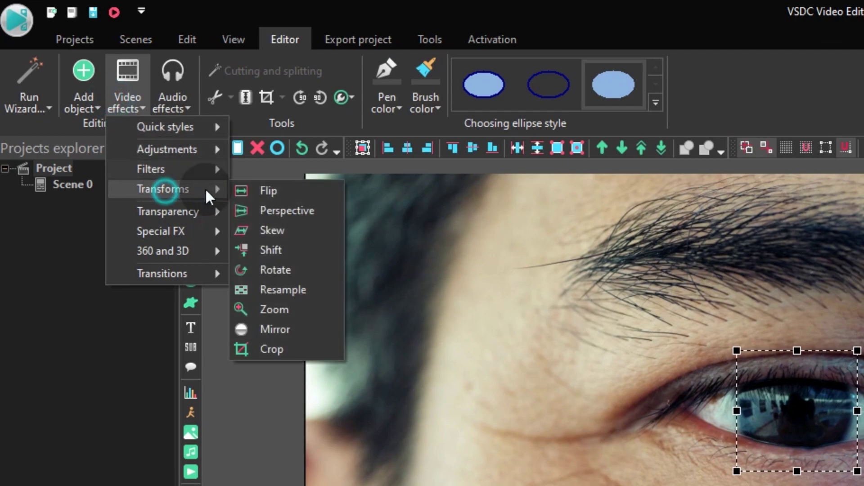
left_click(293, 350)
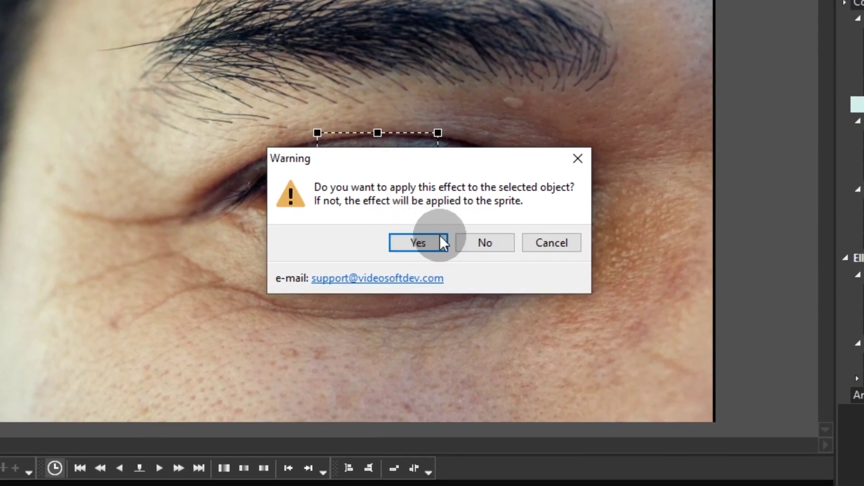
left_click(480, 243)
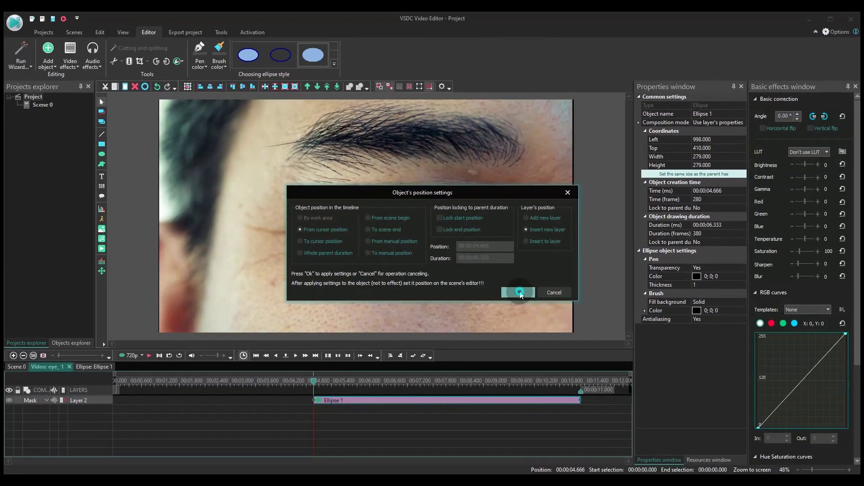
left_click(591, 334)
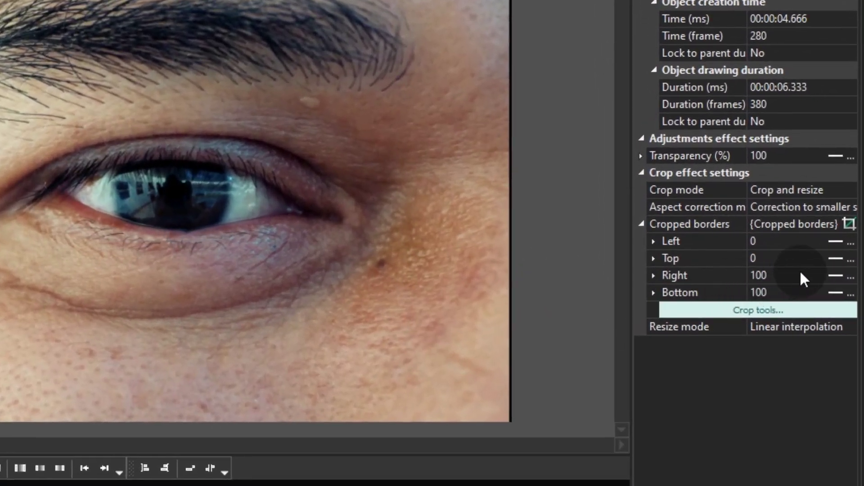
Set the crop's four borders to linear change and move the time cursor to about 1 second after the crop starts.
left_click(837, 243)
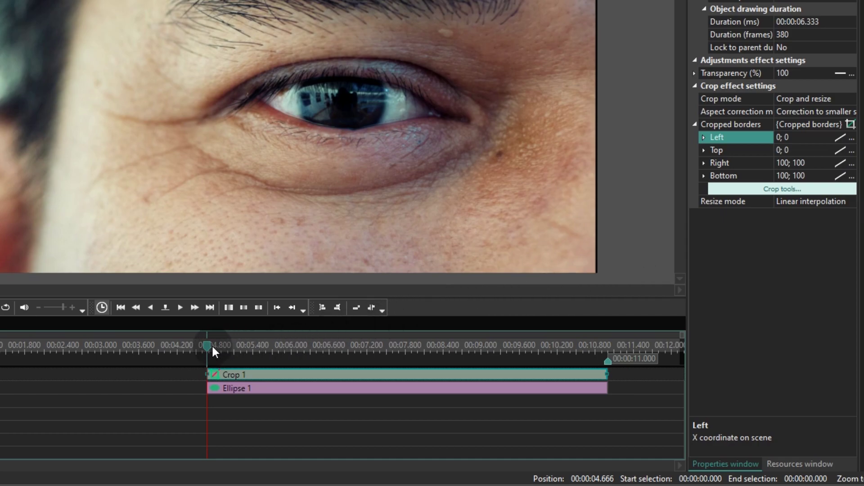
left_click_drag(207, 346, 204, 346)
left_click(247, 346)
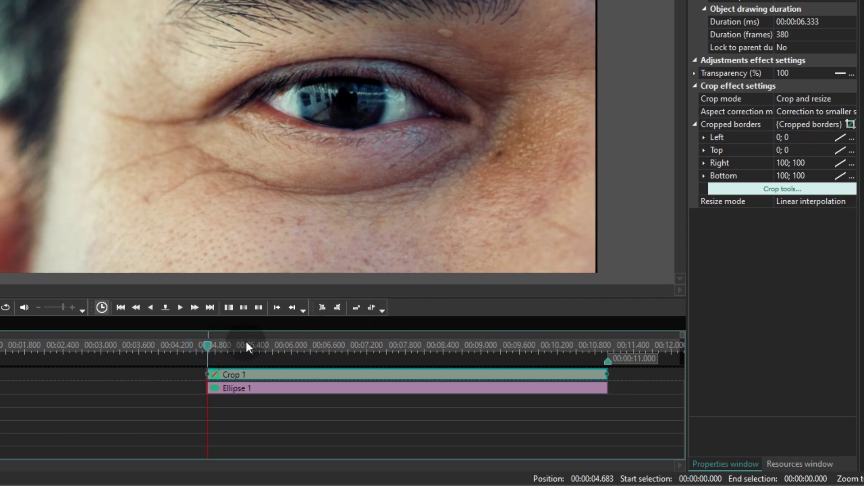
left_click_drag(247, 347, 272, 346)
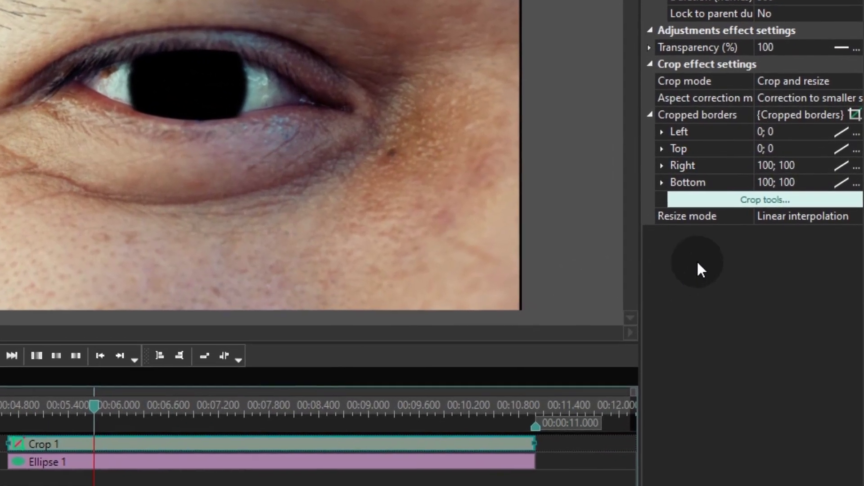
Shrink the crop frame to fit inside the black iris and set its width according to the parent's aspect ratio.
left_click(802, 199)
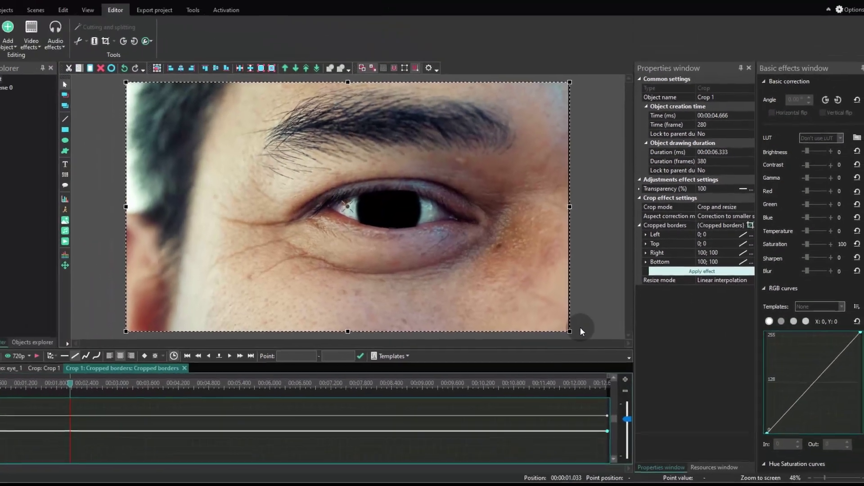
left_click_drag(534, 322, 405, 219)
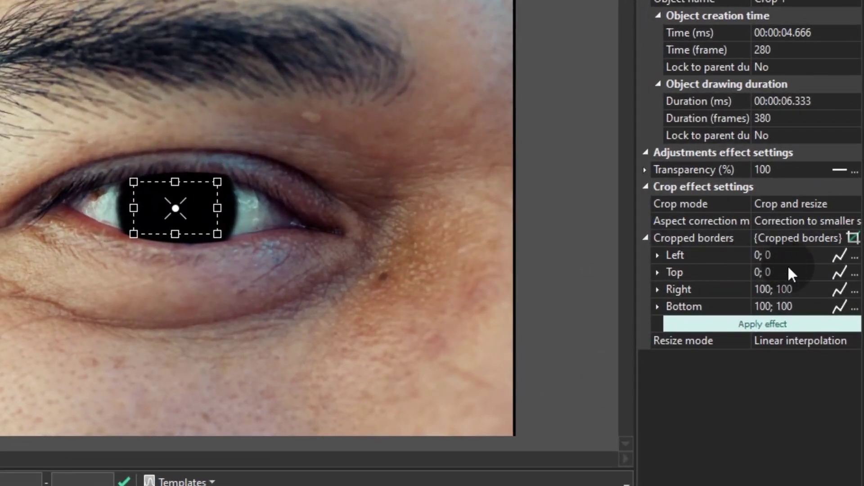
left_click(853, 238)
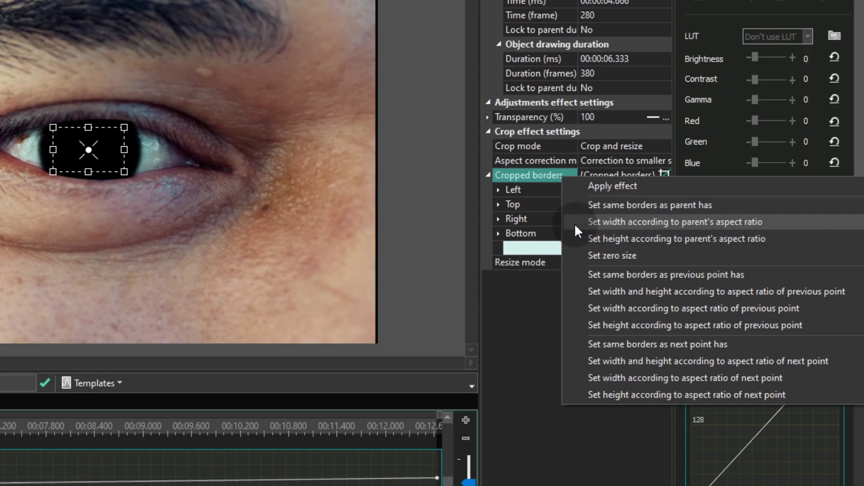
left_click(773, 220)
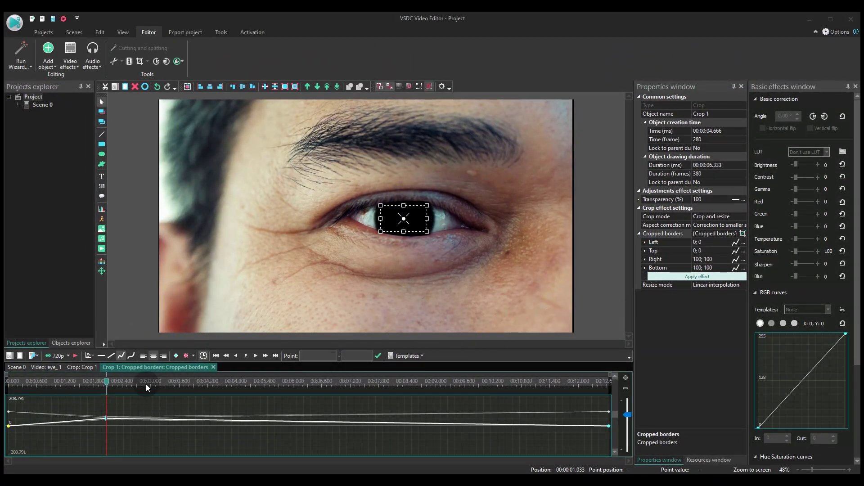
Give the crop frame at the end of its timeline the same borders as the previous point and apply the effect.
left_click_drag(106, 386, 626, 384)
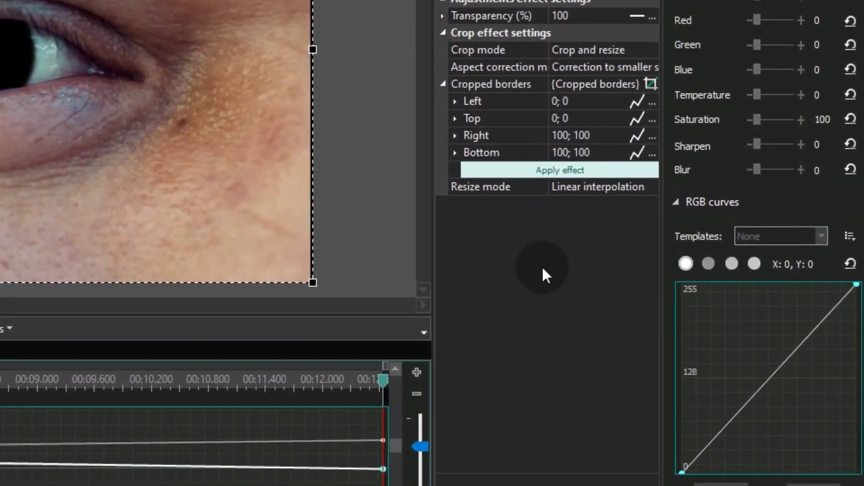
left_click(652, 84)
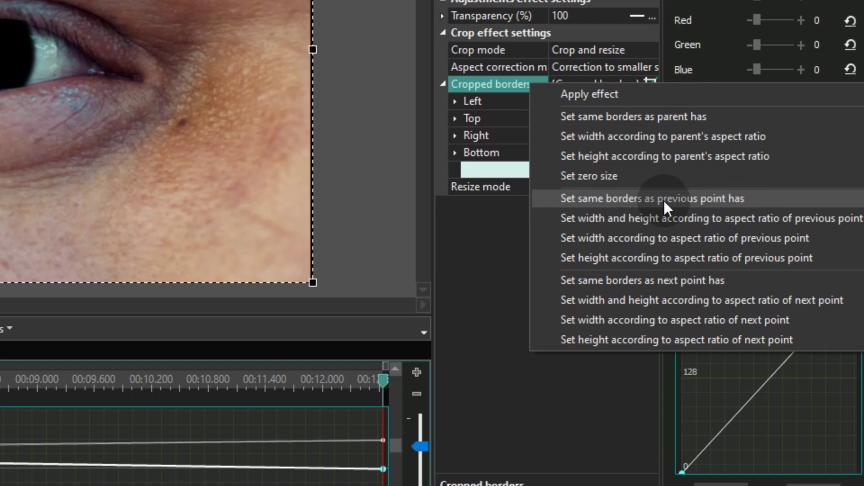
left_click(758, 199)
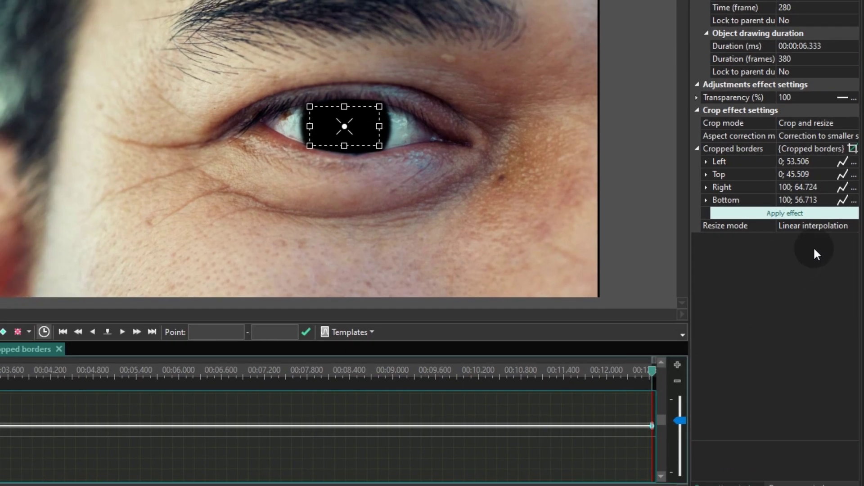
left_click(826, 216)
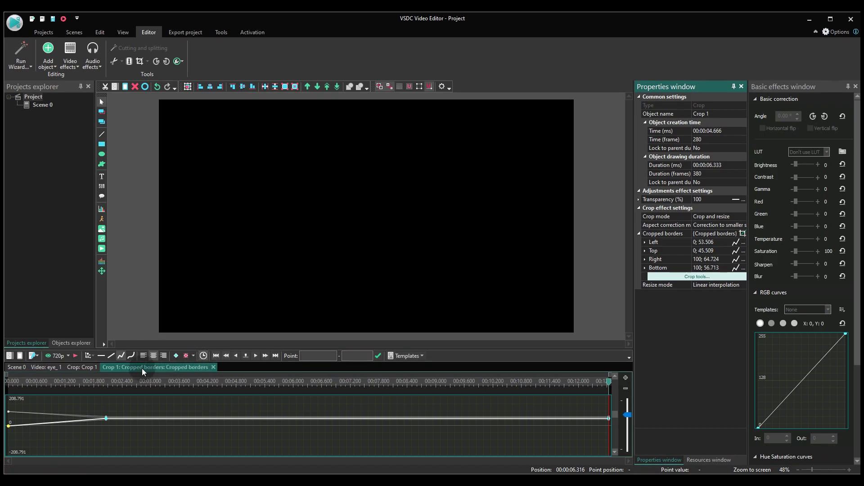
Add the family.mp4 video to Scene 0 starting at 00:00:04.666, and move its layer below the eye_1 layer.
left_click(57, 369)
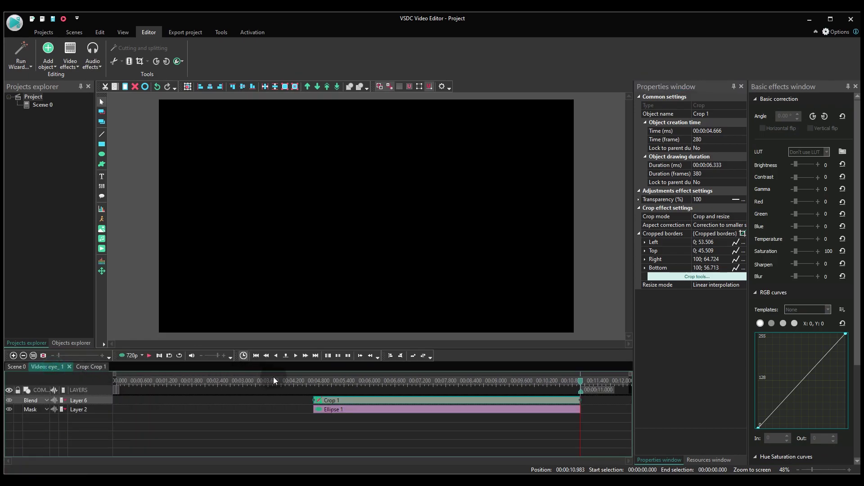
left_click(314, 382)
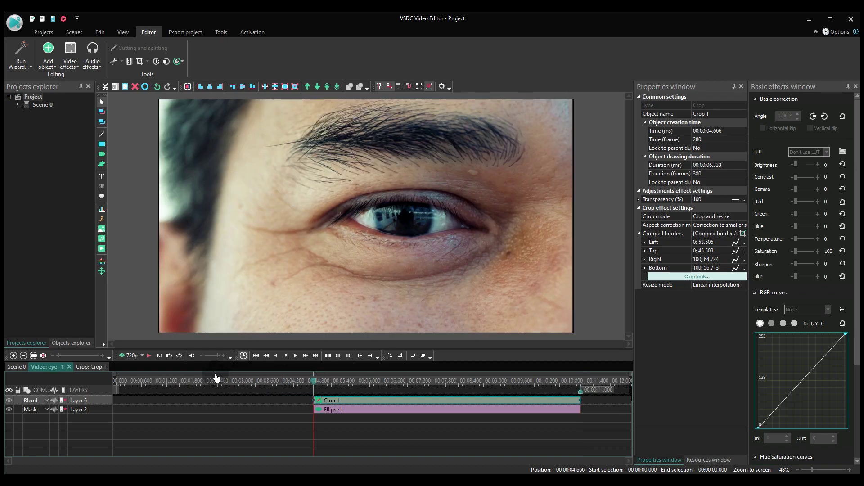
left_click(18, 368)
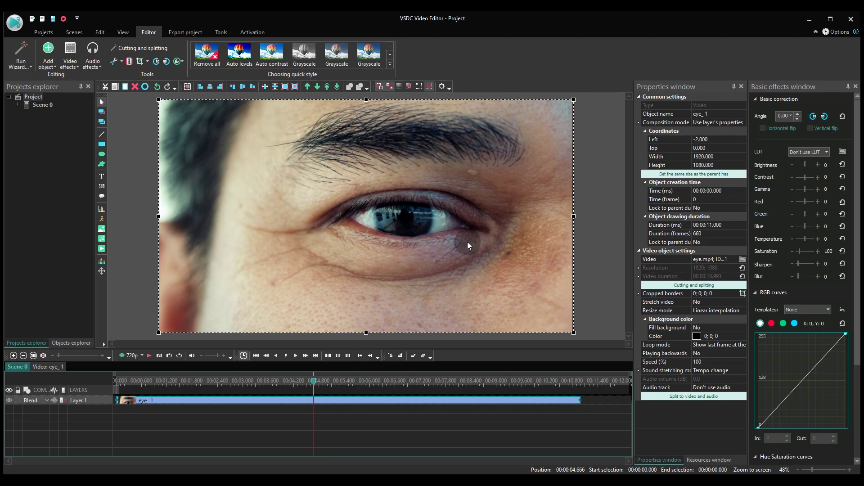
left_click(467, 241)
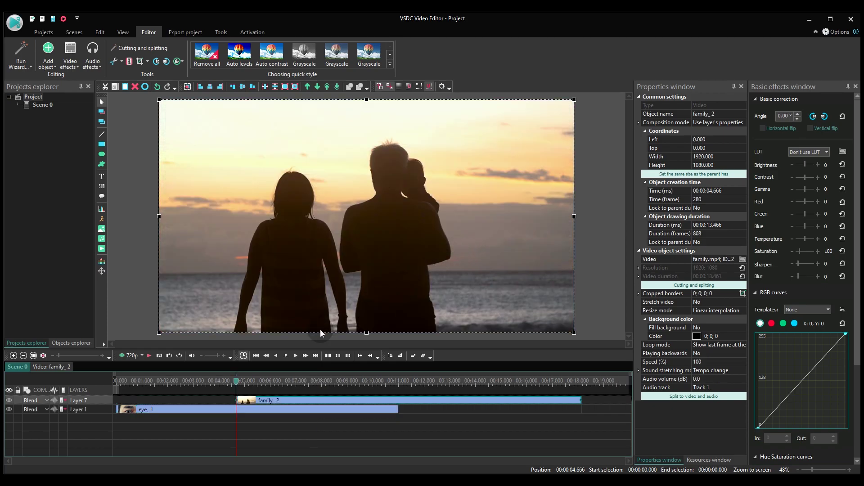
left_click_drag(91, 408, 90, 413)
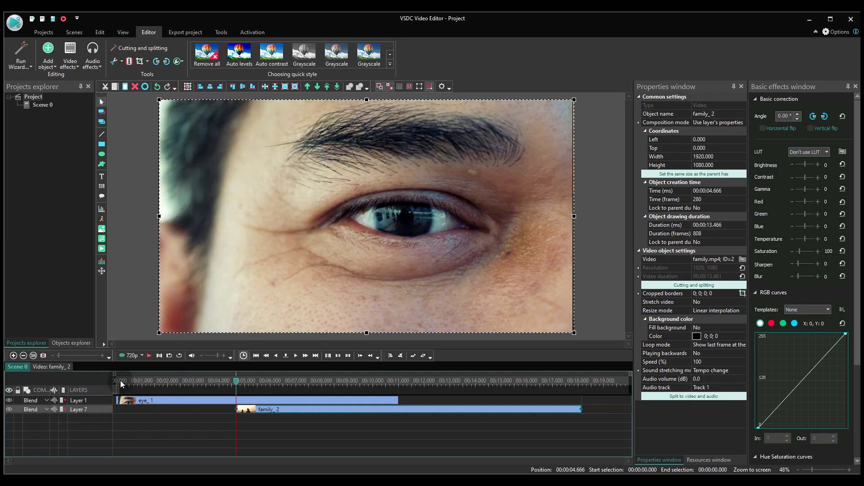
Play back the scene from before the family video starts to preview the zoom into the eye.
left_click(178, 381)
left_click(143, 299)
key("space")
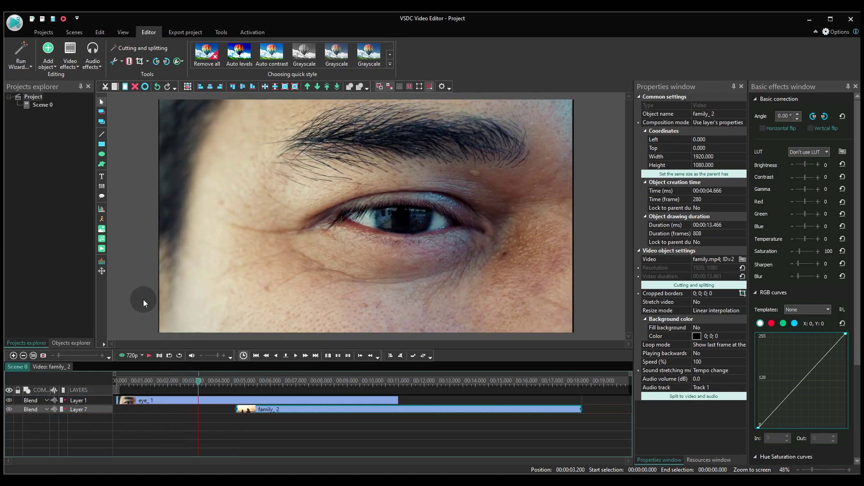